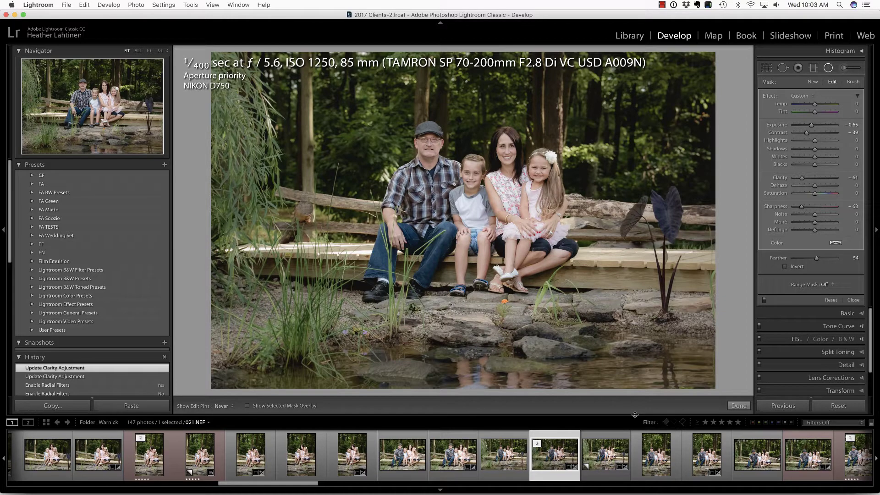
{"action": "left_click", "coordinate": [764, 301]}
{"action": "left_click", "coordinate": [763, 300]}
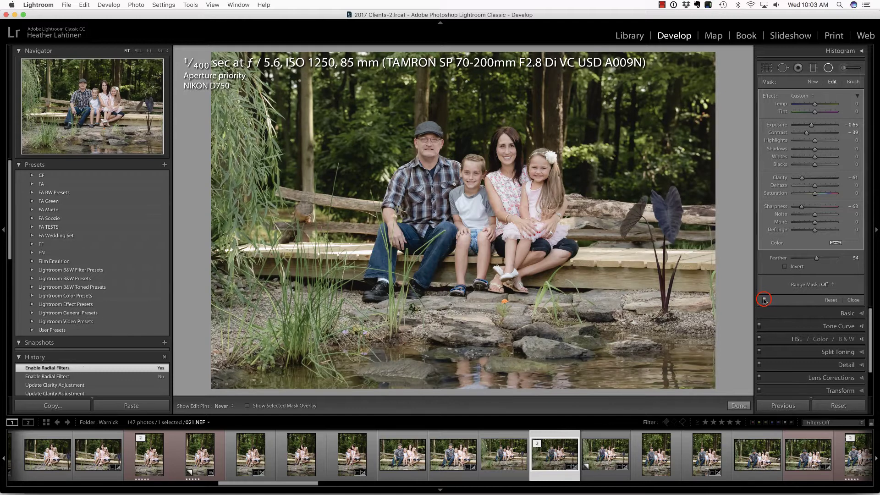
{"action": "left_click", "coordinate": [763, 300]}
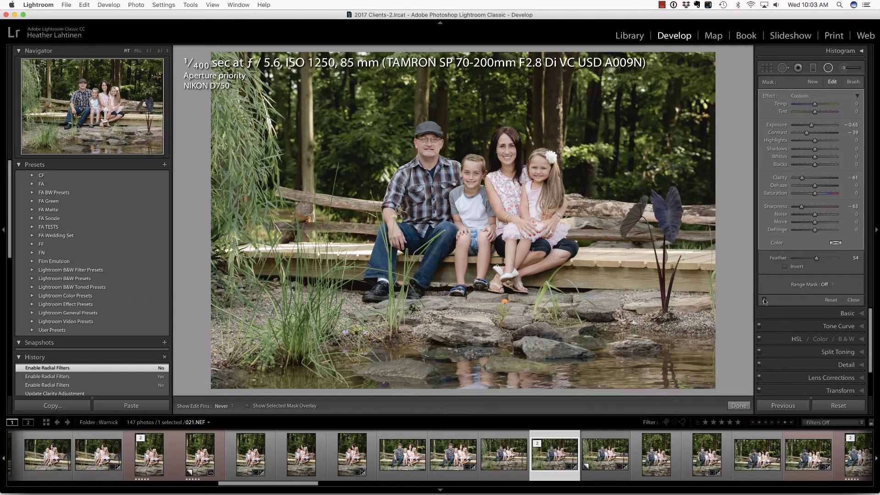
{"action": "left_click", "coordinate": [764, 300]}
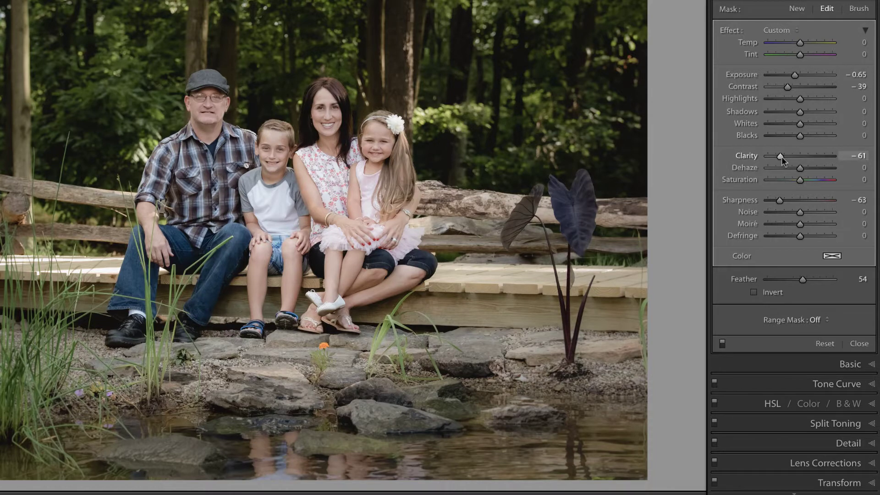
Step: Set the radial filter to Clarity -71, Sharpness -100, Contrast -59 and Exposure -0.82
{"action": "left_click_drag", "start_coordinate": [780, 157], "coordinate": [777, 157]}
{"action": "left_click_drag", "start_coordinate": [779, 200], "coordinate": [764, 203]}
{"action": "left_click_drag", "start_coordinate": [787, 86], "coordinate": [782, 89]}
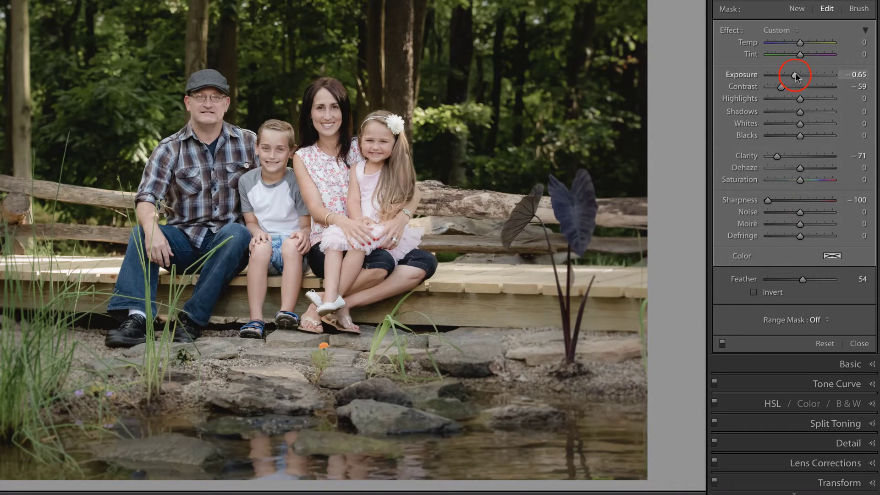
{"action": "left_click_drag", "start_coordinate": [795, 72], "coordinate": [793, 75]}
{"action": "left_click", "coordinate": [794, 29]}
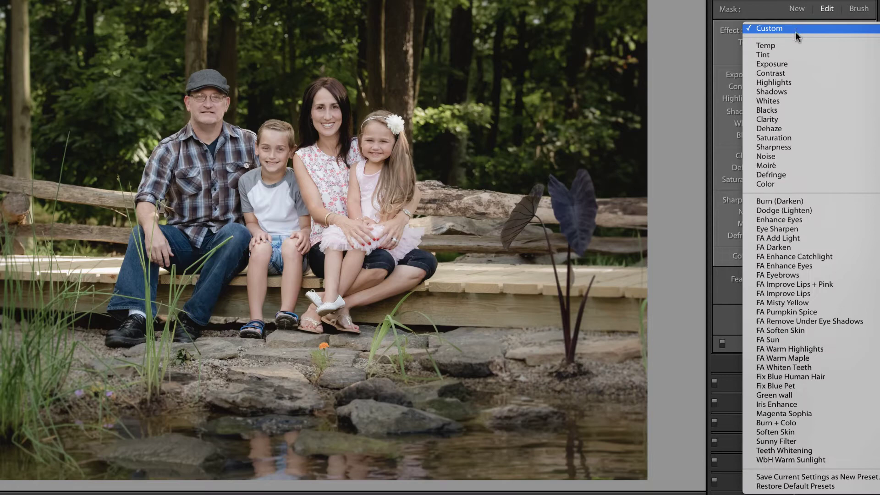
Step: Save the current radial filter settings as a new local adjustment preset named 'DOF'
{"action": "left_click", "coordinate": [812, 479]}
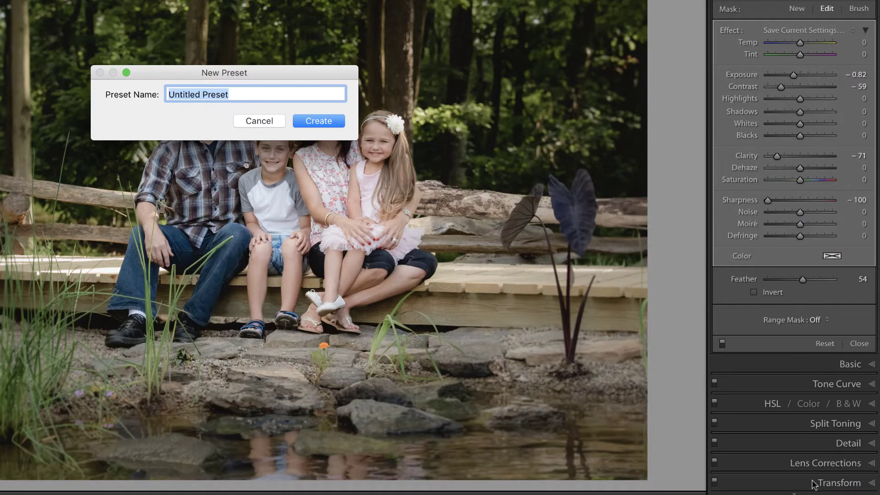
{"action": "type", "text": "DOF"}
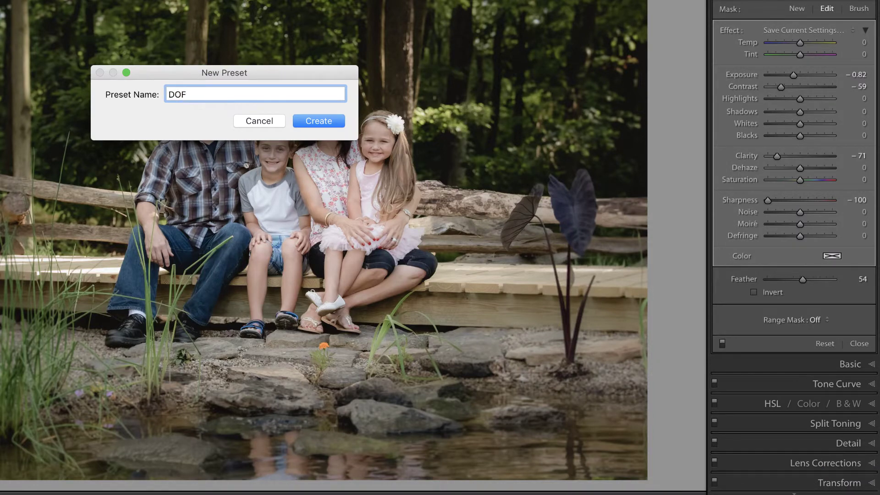
{"action": "left_click", "coordinate": [316, 120]}
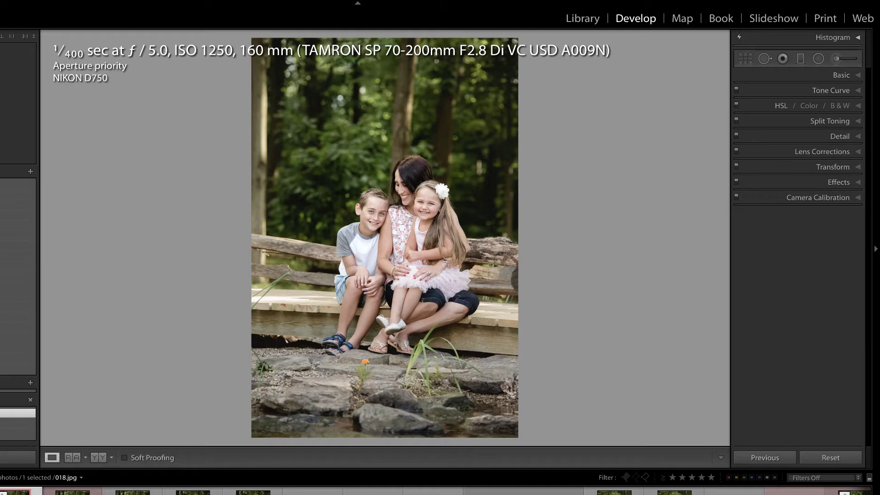
Step: Draw a radial filter with the DOF preset as an ellipse around the mother and children
{"action": "key", "text": "shift+m"}
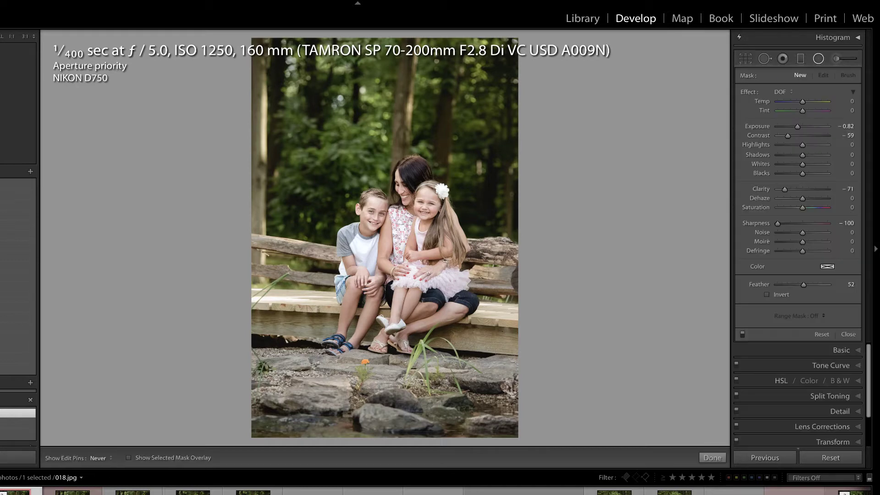
{"action": "left_click", "coordinate": [784, 91]}
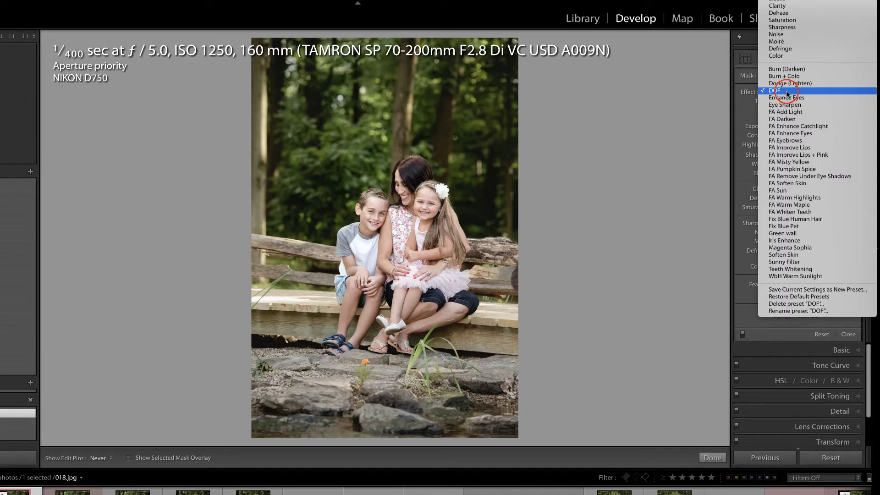
{"action": "left_click", "coordinate": [785, 90]}
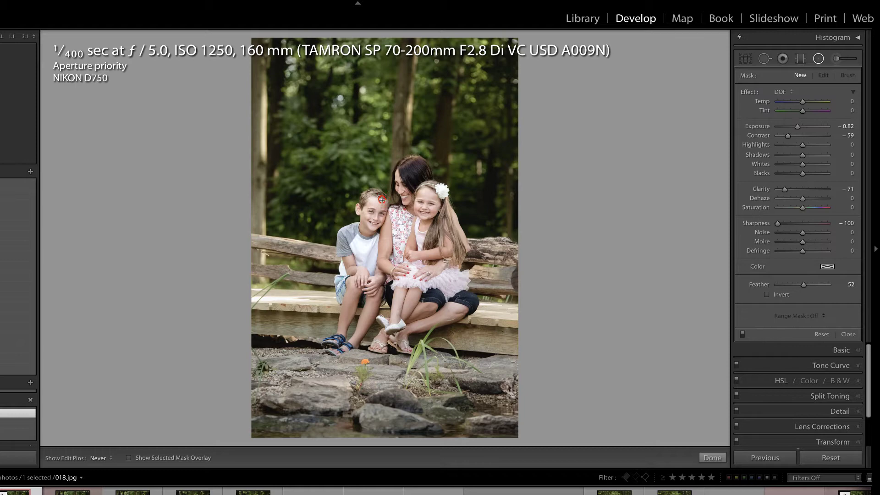
{"action": "left_click_drag", "start_coordinate": [378, 215], "coordinate": [562, 413]}
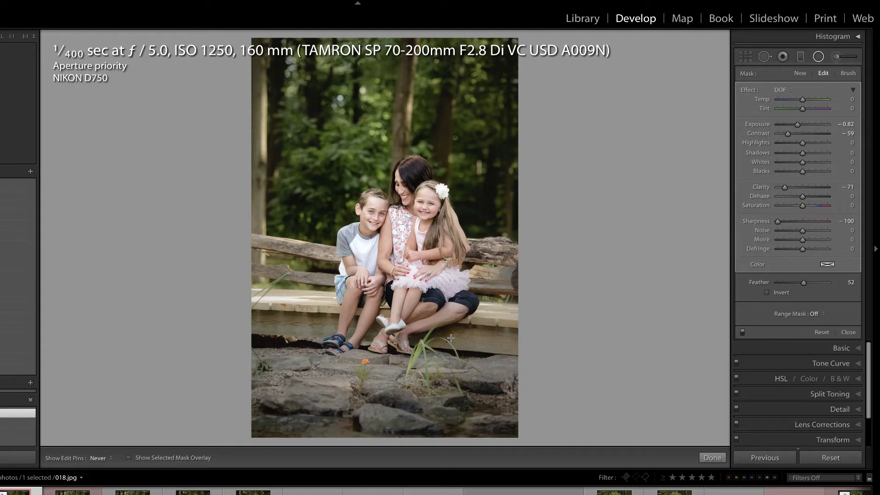
Step: Commit the DOF radial filter with its edit pins shown, then start a graduated filter
{"action": "key", "text": "h"}
{"action": "key", "text": "Escape"}
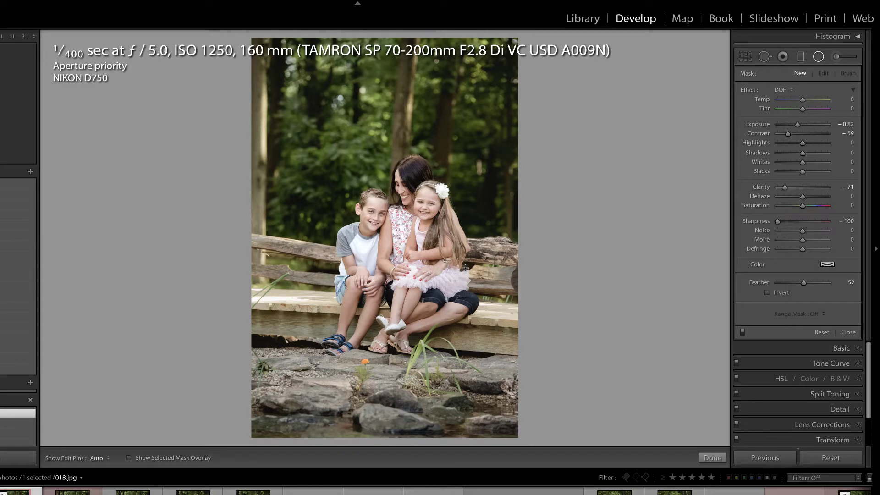
{"action": "key", "text": "m"}
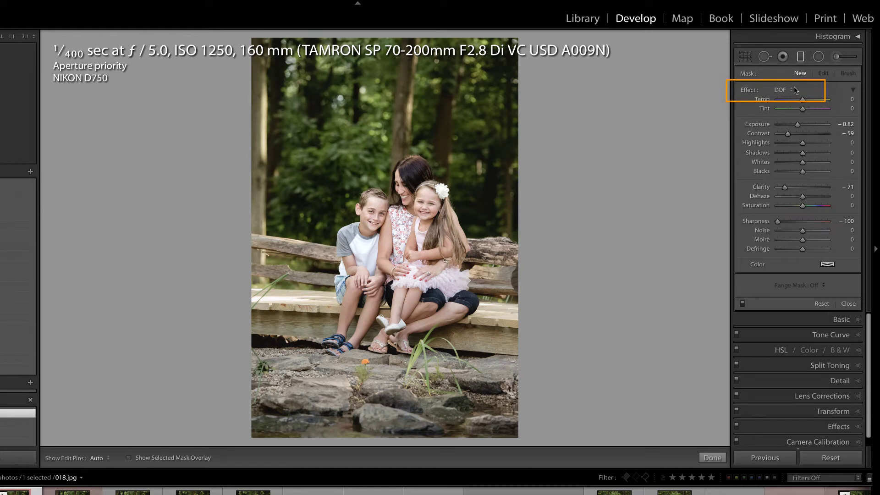
Step: Add a DOF graduated filter to 018.jpg with Exposure -0.33, and shift it higher
{"action": "left_click", "coordinate": [386, 38]}
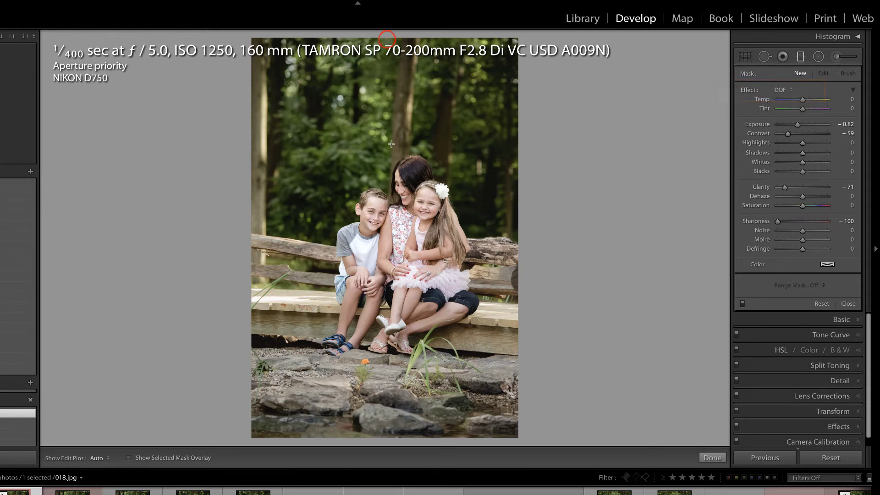
{"action": "left_click_drag", "start_coordinate": [391, 144], "coordinate": [389, 248]}
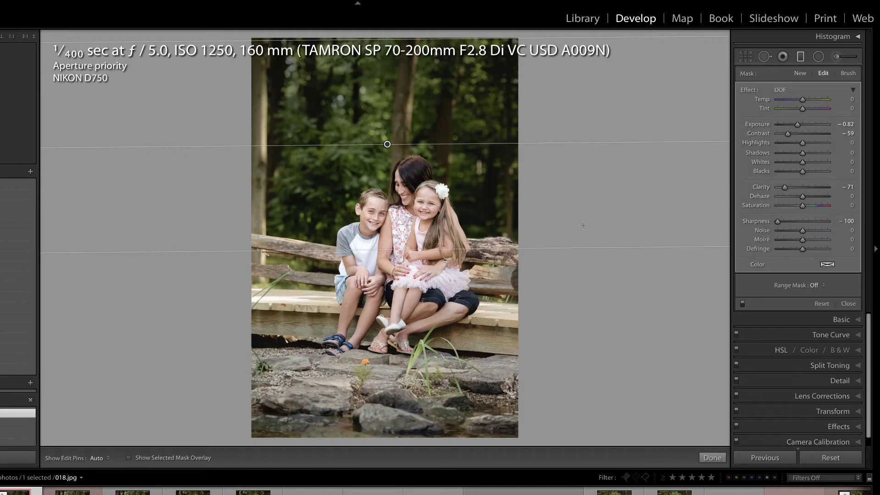
{"action": "left_click", "coordinate": [742, 304]}
{"action": "left_click", "coordinate": [742, 303]}
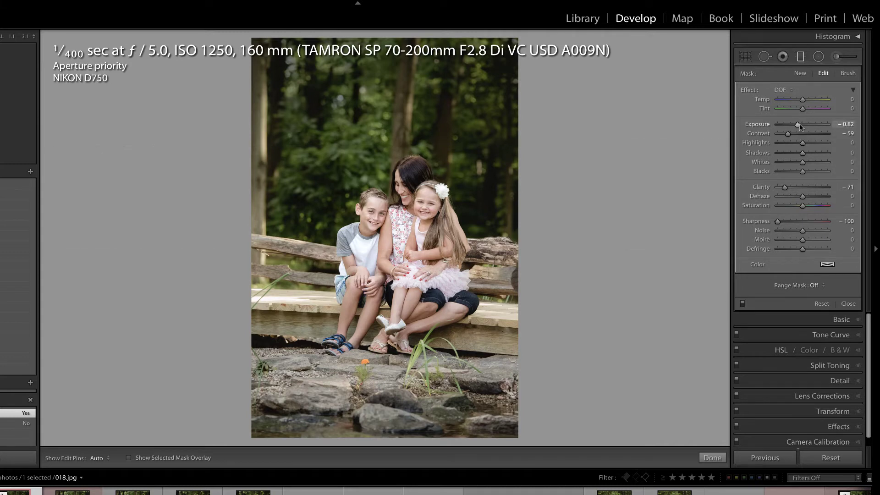
{"action": "left_click_drag", "start_coordinate": [798, 124], "coordinate": [800, 125]}
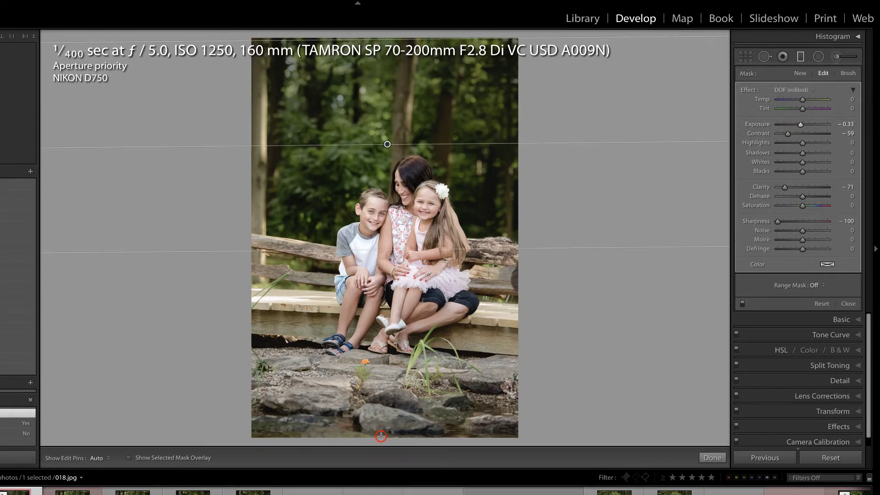
{"action": "mouse_move", "coordinate": [386, 325]}
{"action": "left_mouse_down"}
{"action": "mouse_move", "coordinate": [386, 310]}
{"action": "mouse_move", "coordinate": [386, 320]}
{"action": "left_mouse_up"}
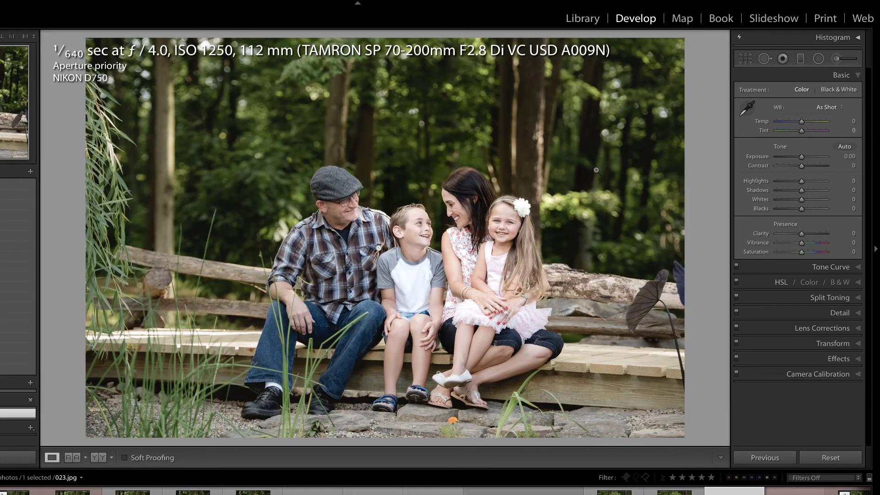
Step: Select the Adjustment Brush with DOF as its effect preset
{"action": "key", "text": "k"}
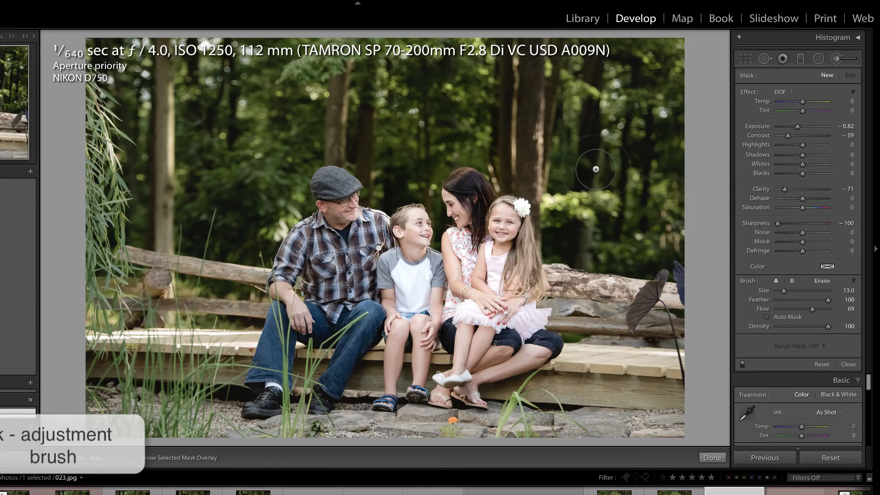
{"action": "left_click", "coordinate": [780, 92]}
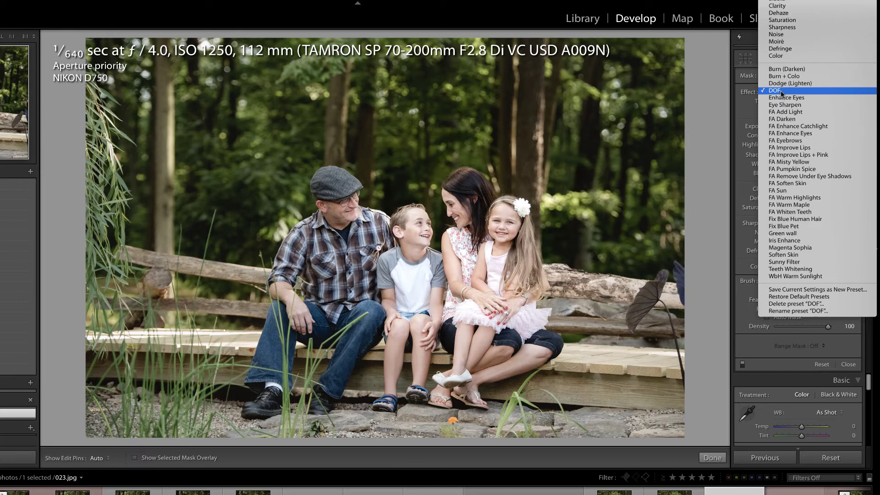
{"action": "left_click", "coordinate": [781, 93]}
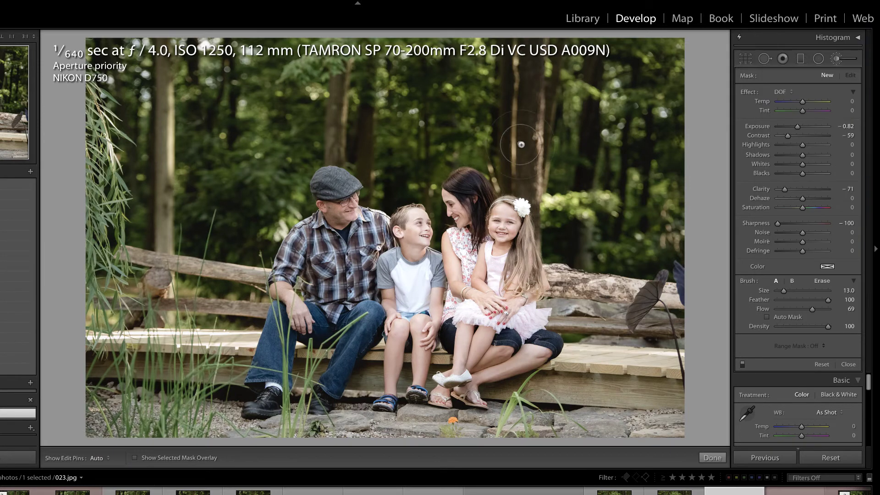
Step: Paint the DOF brush over the upper-right trees and the upper-left edge of 023.jpg
{"action": "left_click", "coordinate": [575, 89]}
{"action": "mouse_move", "coordinate": [577, 90]}
{"action": "left_mouse_down"}
{"action": "mouse_move", "coordinate": [645, 115]}
{"action": "mouse_move", "coordinate": [625, 125]}
{"action": "mouse_move", "coordinate": [608, 61]}
{"action": "mouse_move", "coordinate": [612, 104]}
{"action": "mouse_move", "coordinate": [662, 99]}
{"action": "mouse_move", "coordinate": [574, 96]}
{"action": "left_mouse_up"}
{"action": "key", "text": "h"}
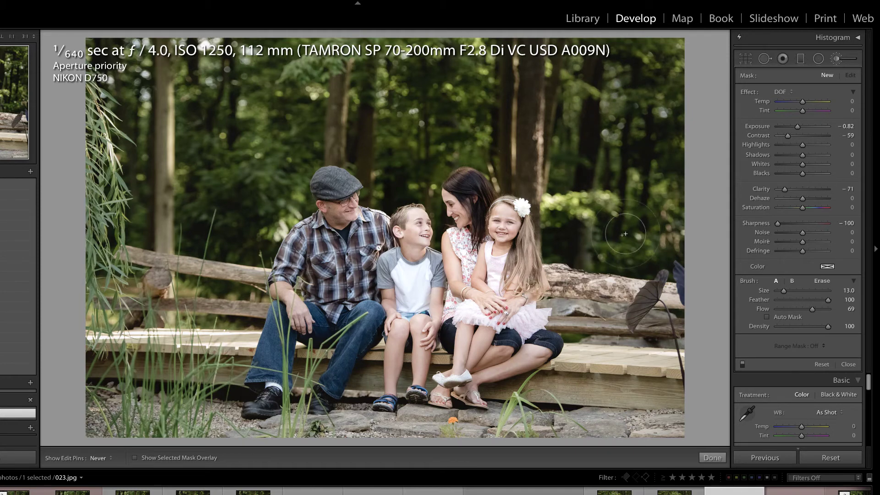
{"action": "key", "text": "h"}
{"action": "left_click", "coordinate": [86, 96]}
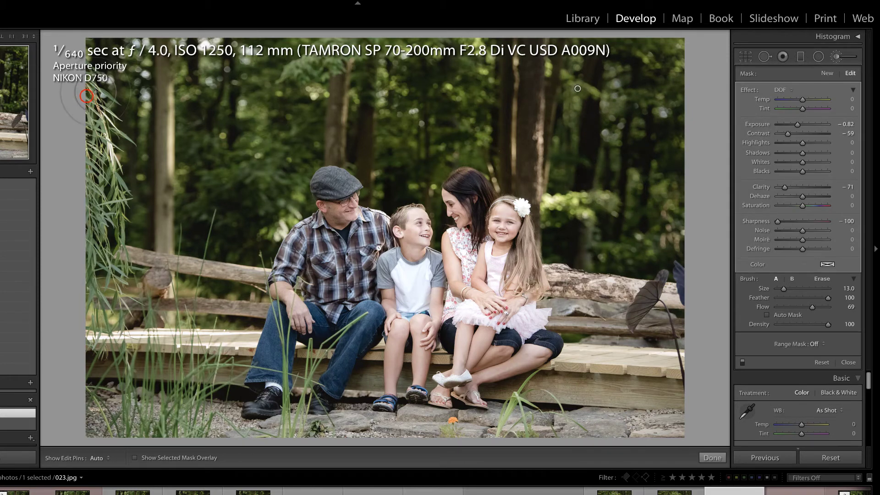
{"action": "key", "text": "h"}
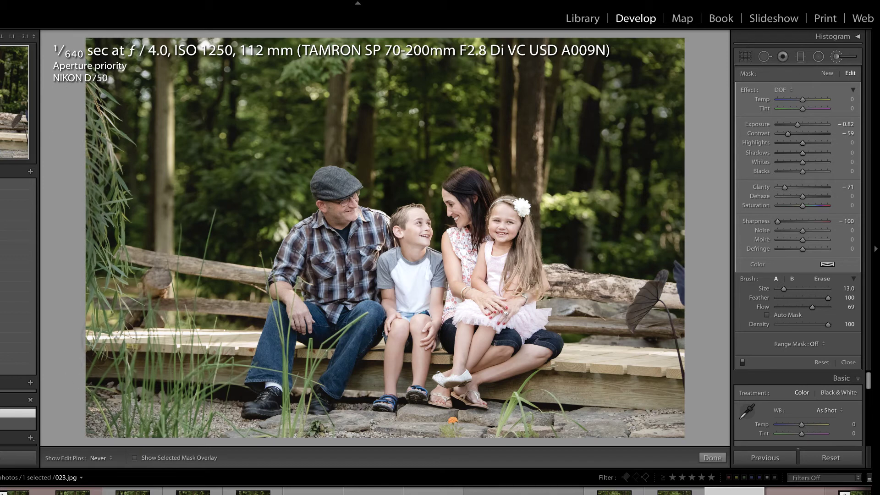
Step: Reduce the DOF adjustment brush Flow from 69 to 50 on 023.jpg
{"action": "key", "text": "h"}
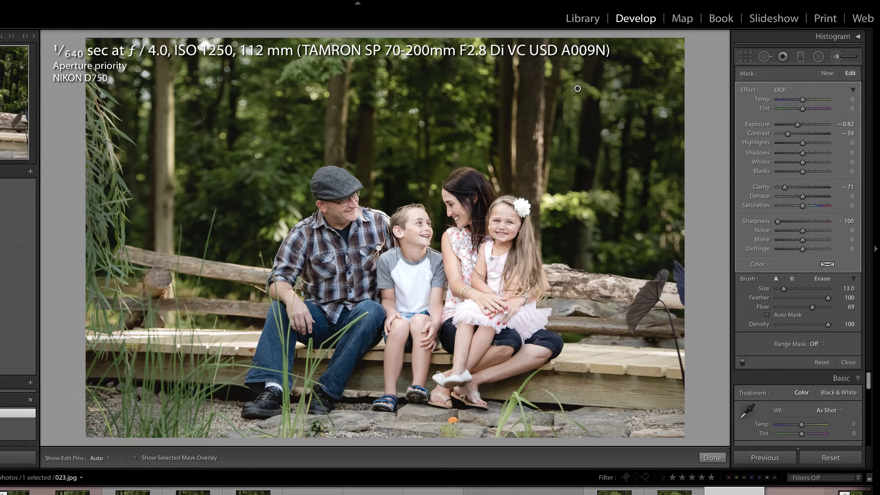
{"action": "left_click_drag", "start_coordinate": [812, 307], "coordinate": [802, 309]}
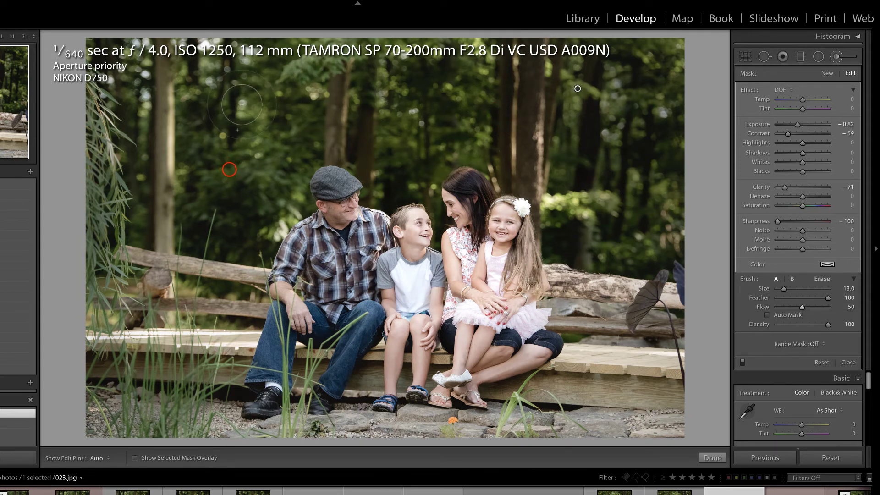
{"action": "key", "text": "h"}
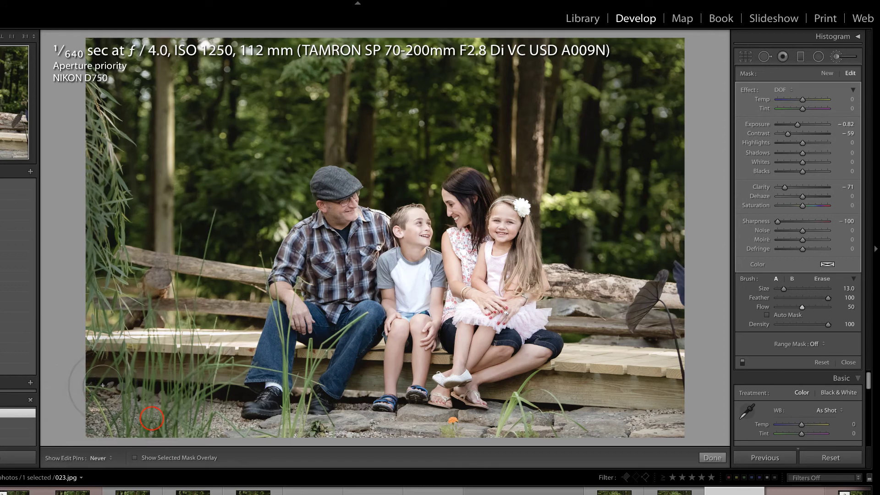
{"action": "key", "text": "h"}
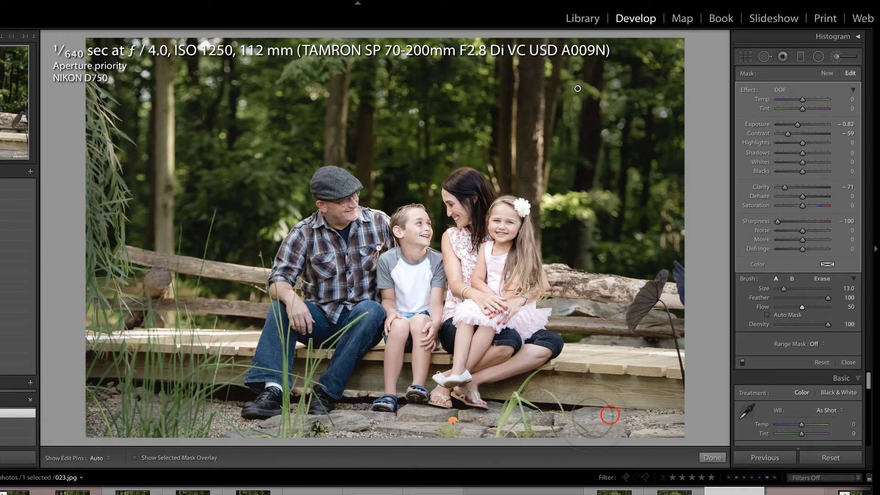
{"action": "key", "text": "h"}
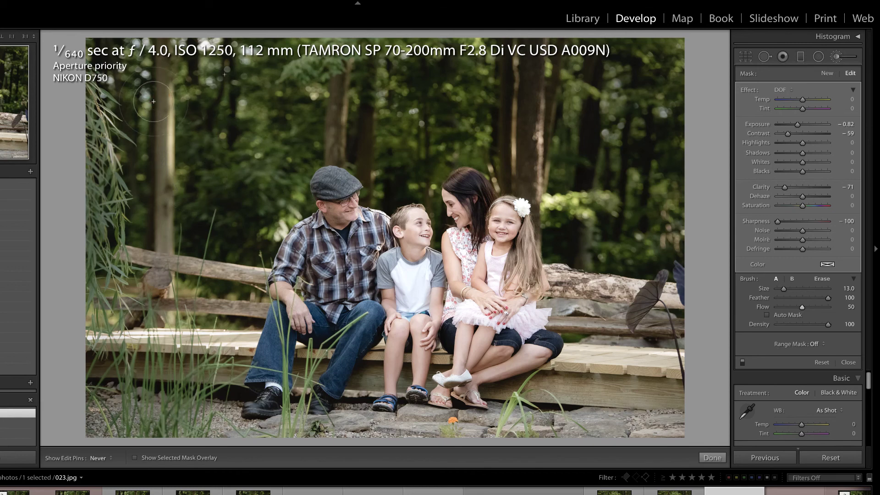
{"action": "key", "text": "h"}
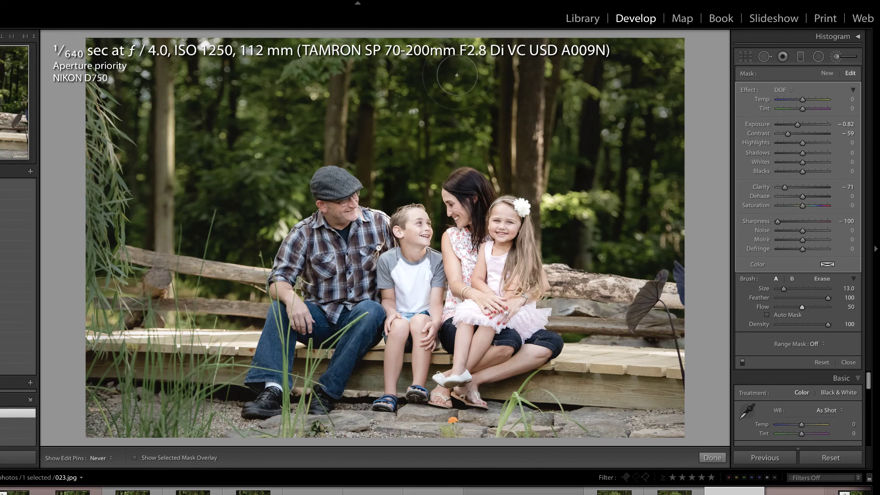
{"action": "key", "text": "h"}
{"action": "left_click", "coordinate": [742, 362]}
{"action": "left_click", "coordinate": [742, 362]}
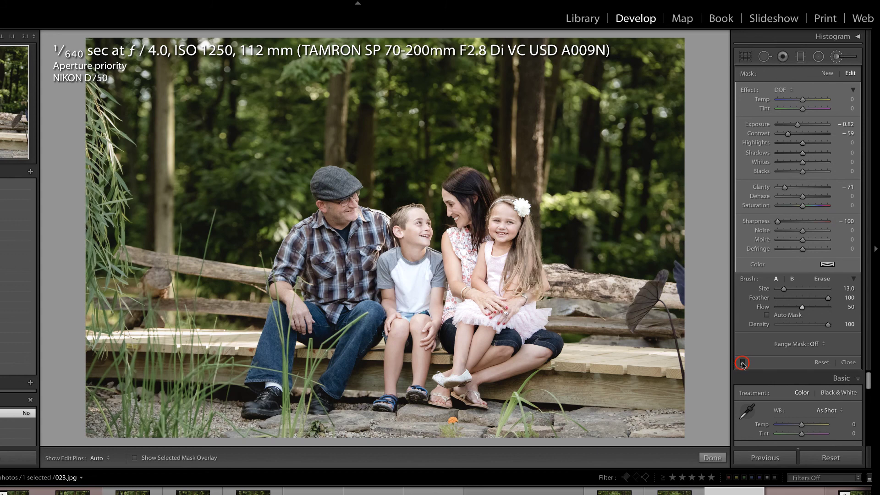
{"action": "left_click", "coordinate": [742, 362]}
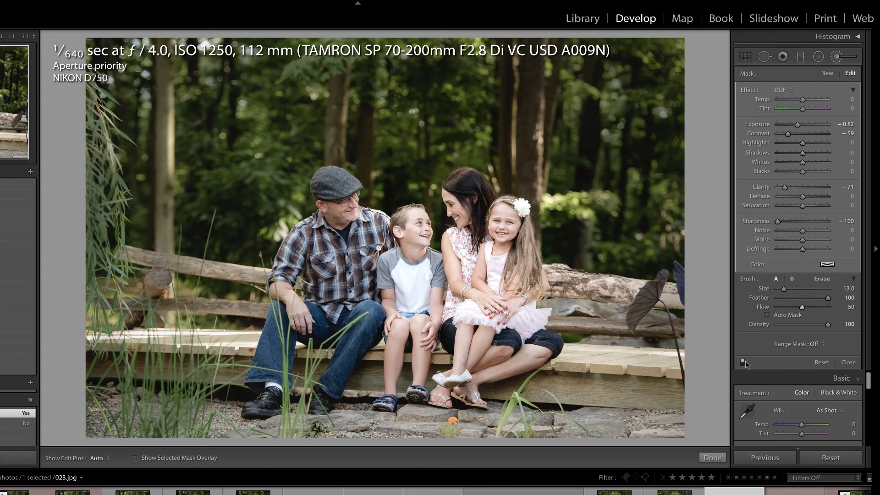